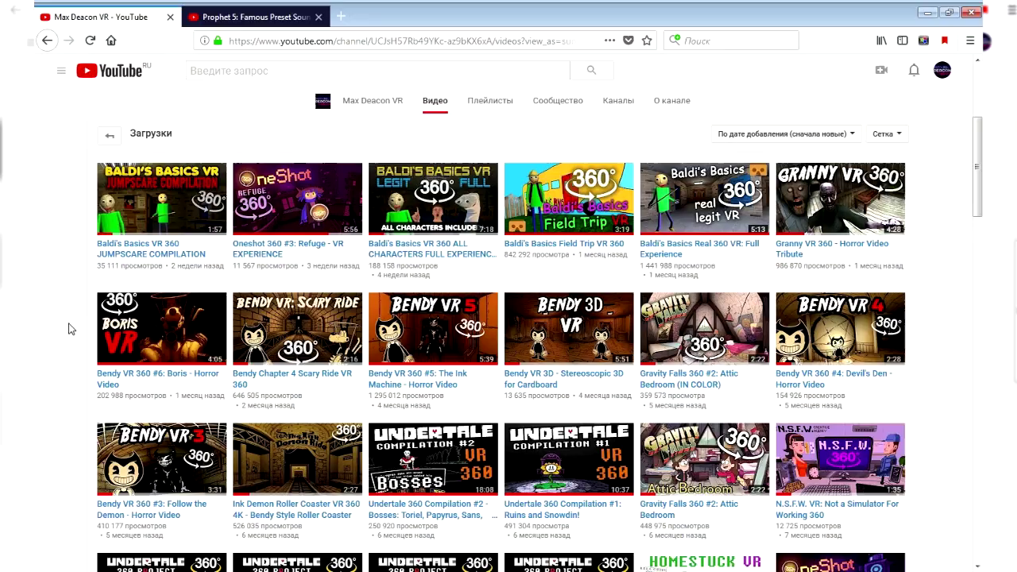
- Download the Blender 2.79b 64-bit Windows installer from blender.org's download page
scroll(69, 328, down, 9)
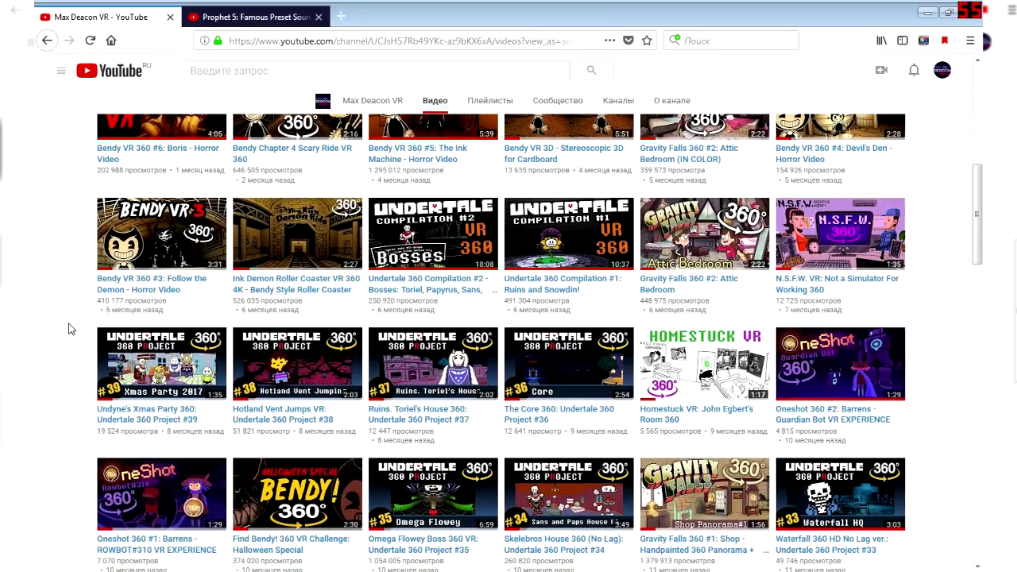
scroll(69, 328, down, 10)
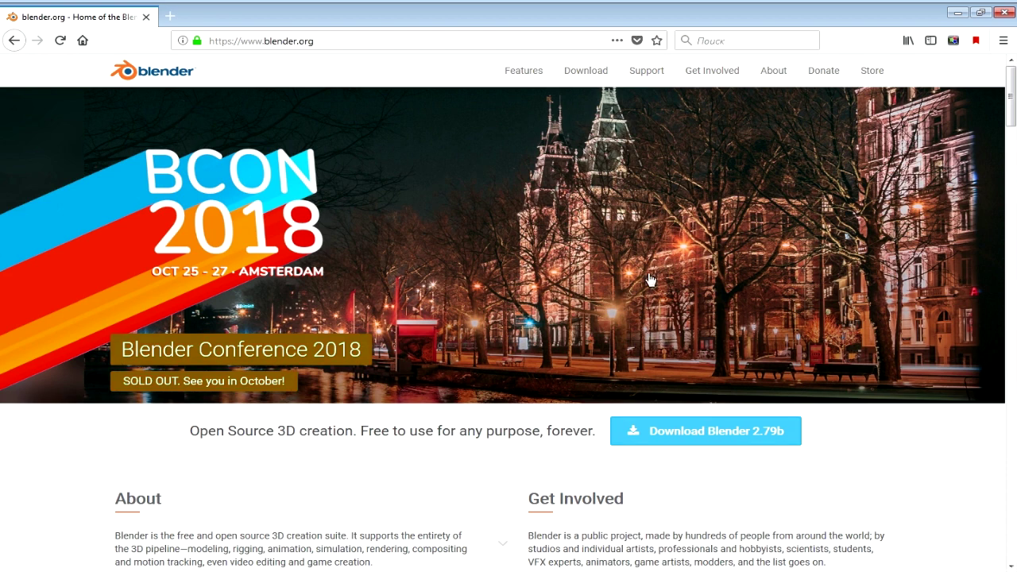
click(586, 71)
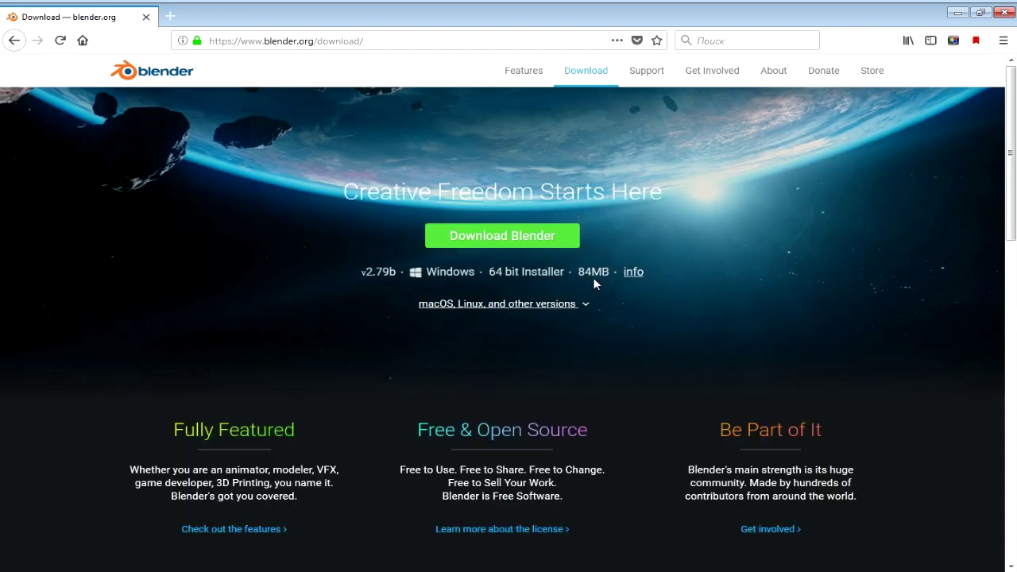
click(514, 247)
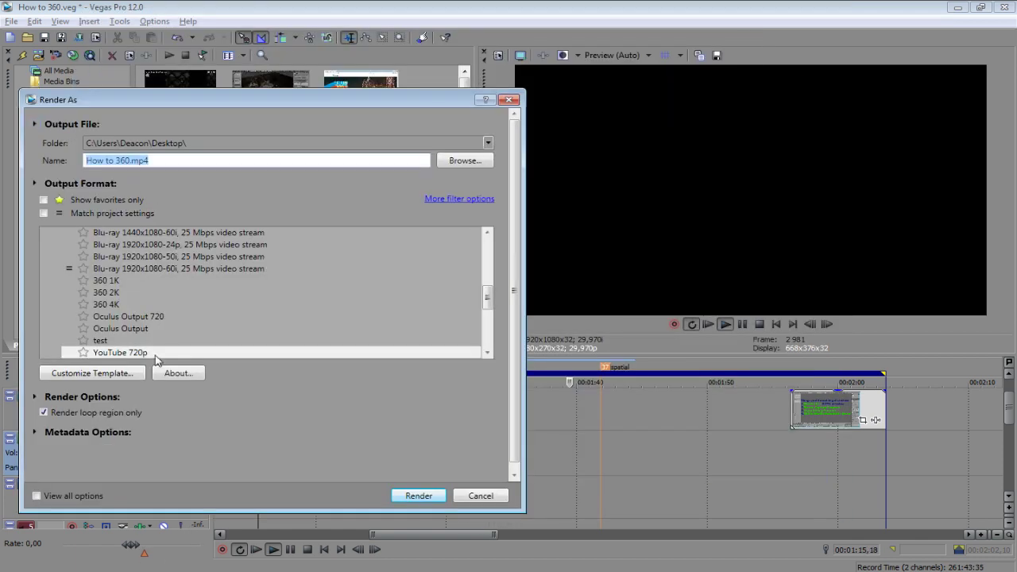
- Review the YouTube 720p template's custom settings, then open the Spatial Media Metadata Injector's file browser
click(128, 373)
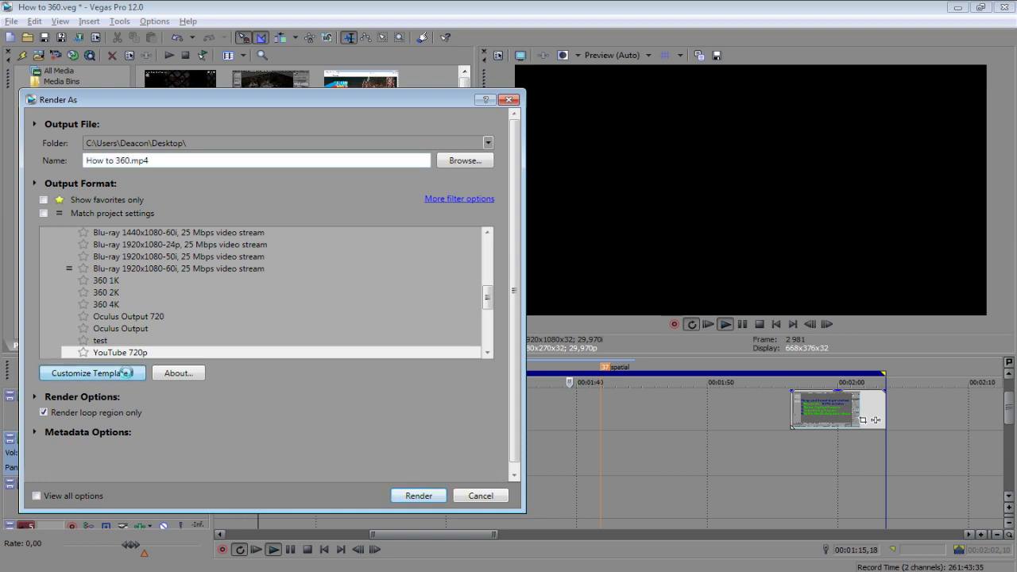
drag(293, 127, 169, 118)
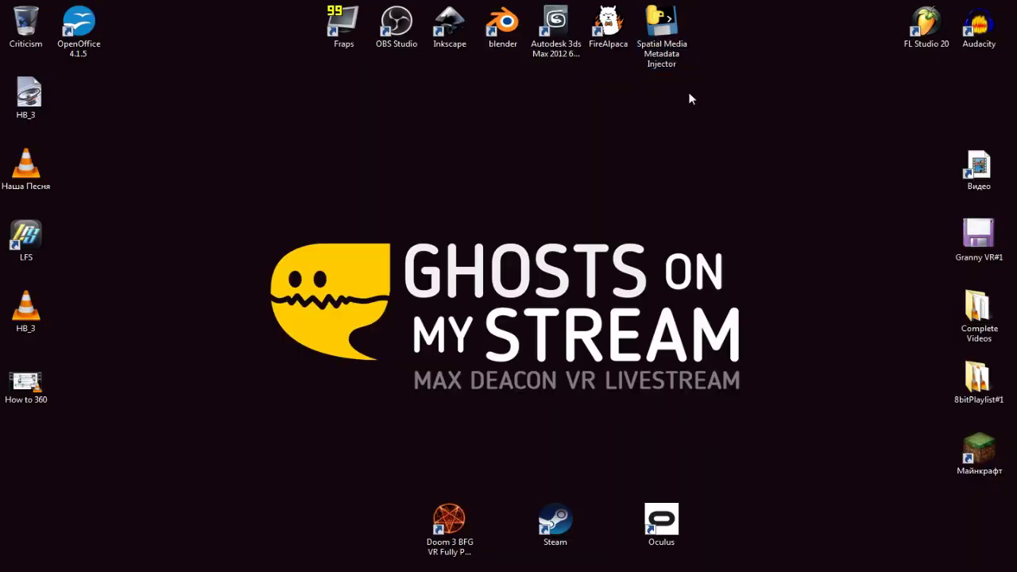
double_click(674, 59)
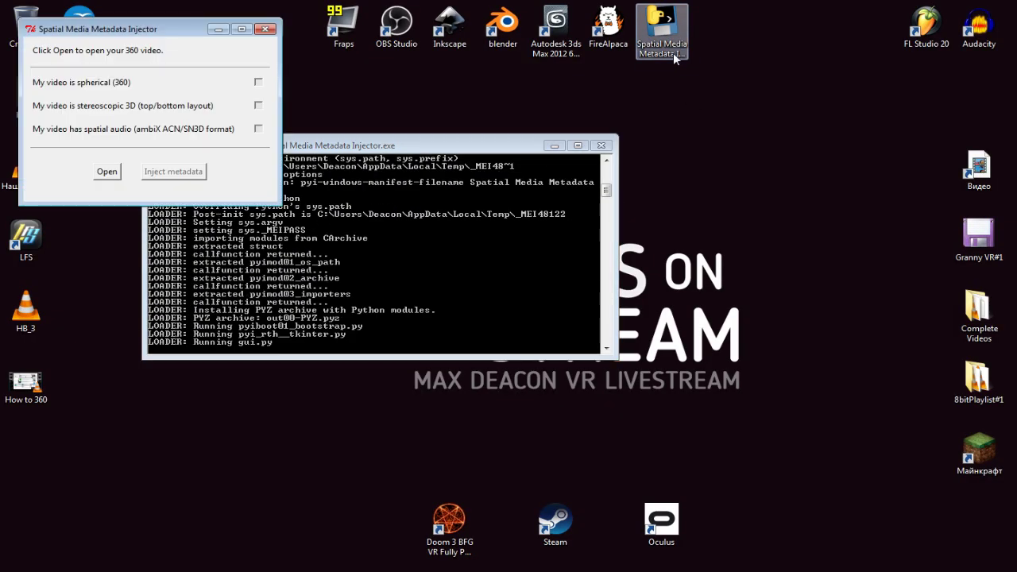
drag(172, 24, 466, 84)
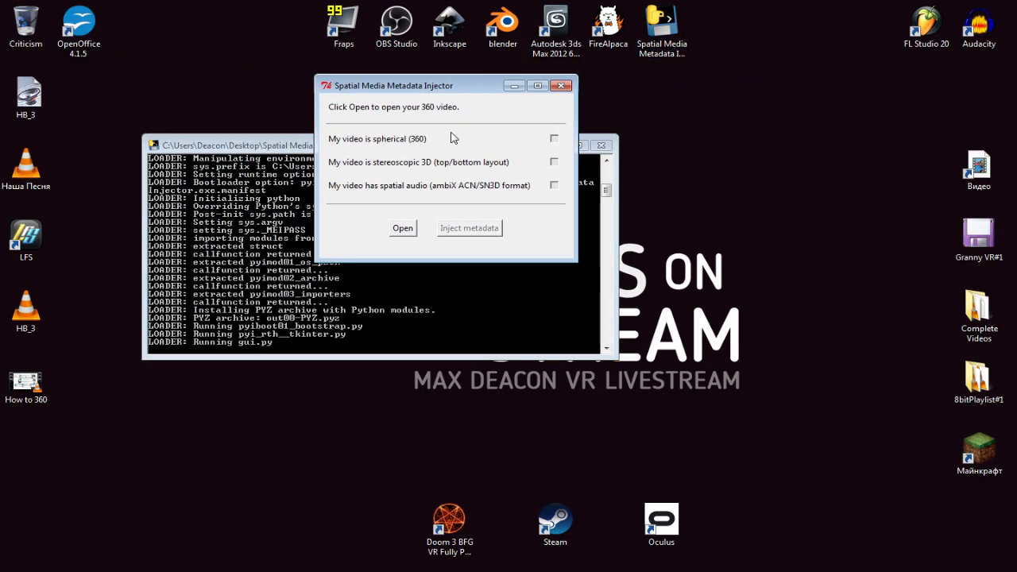
click(399, 227)
drag(532, 106, 813, 78)
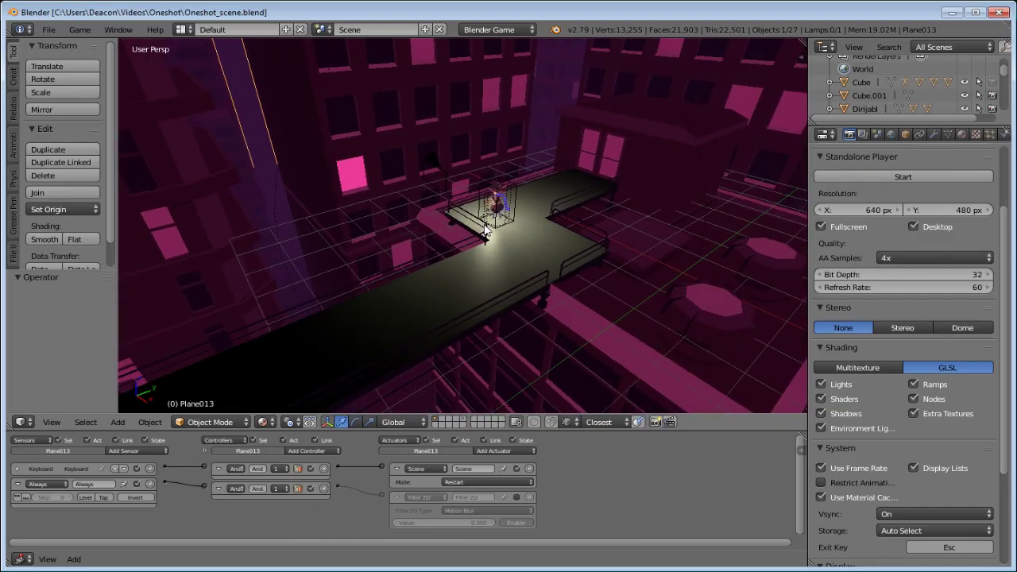
- Select and frame the character, then play the game in the viewport to test it
middle_drag(460, 222, 687, 243)
right_click(390, 266)
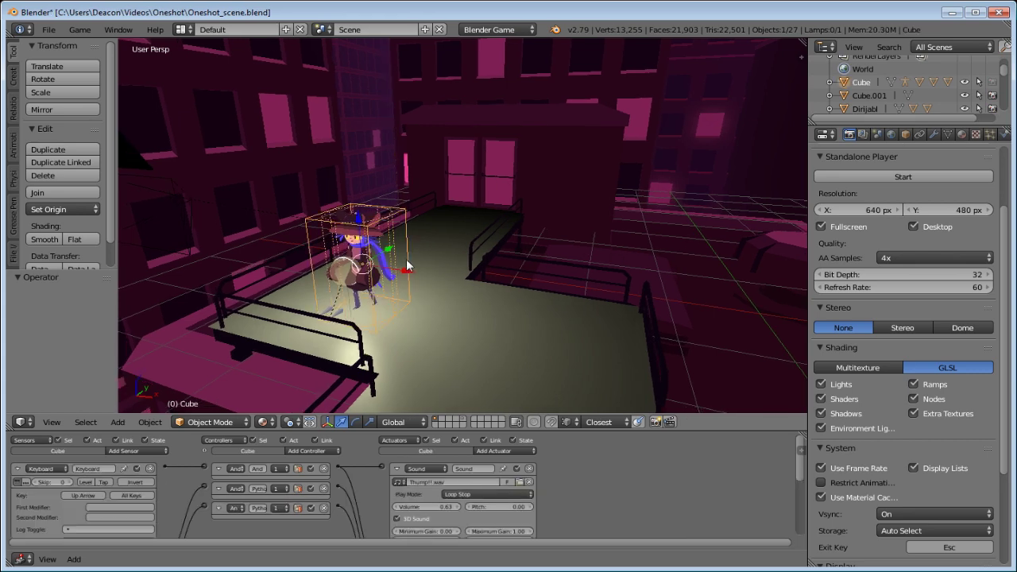
key(KP_Decimal)
key(p)
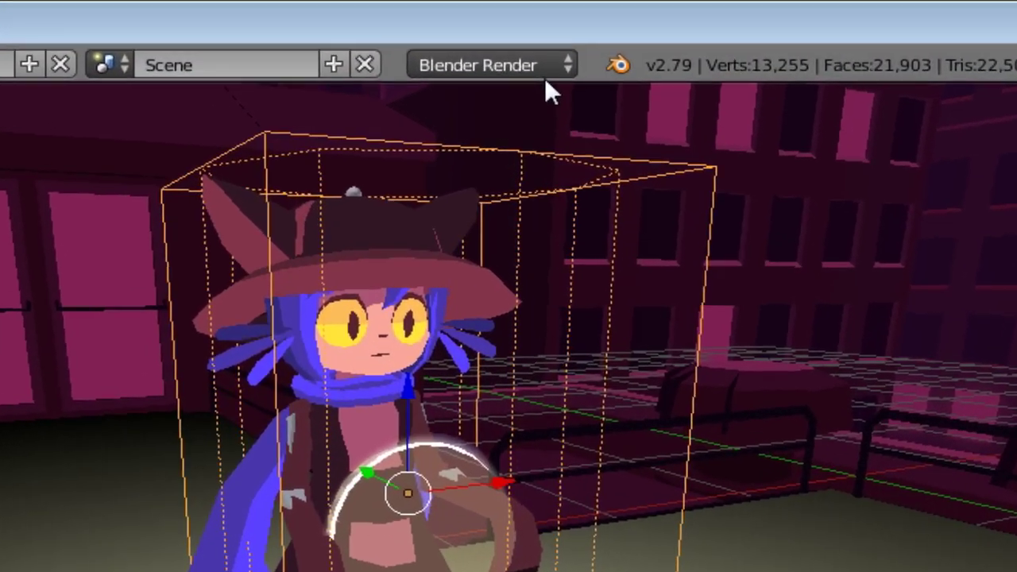
- Switch the render engine to Blender Game and set material shading to GLSL
click(546, 71)
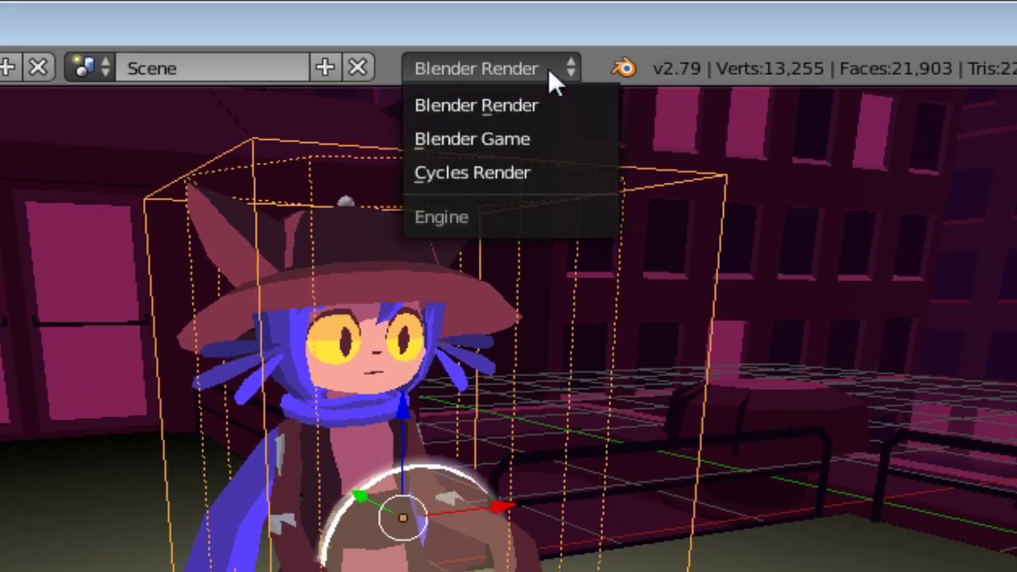
click(532, 138)
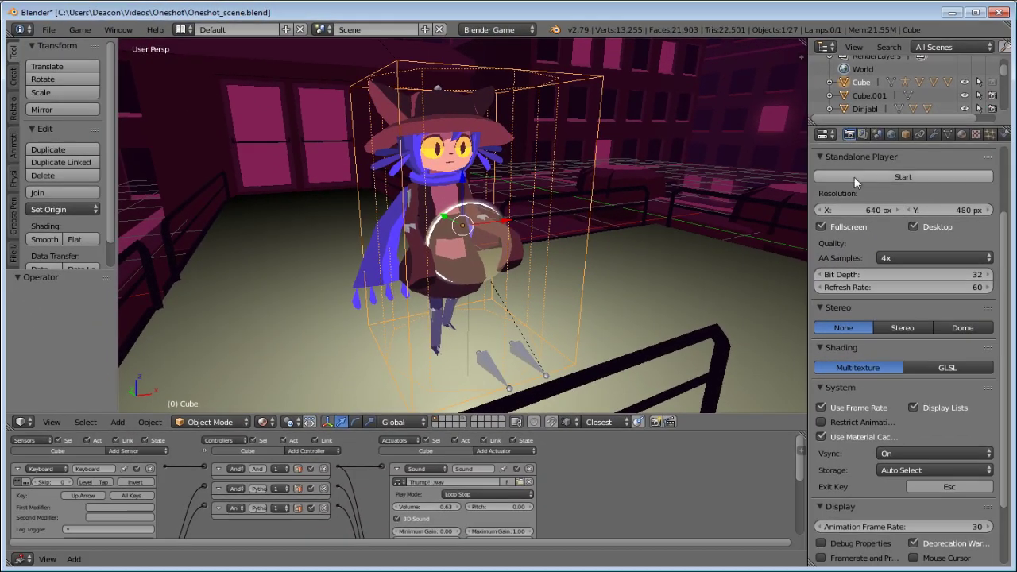
scroll(971, 289, down, 3)
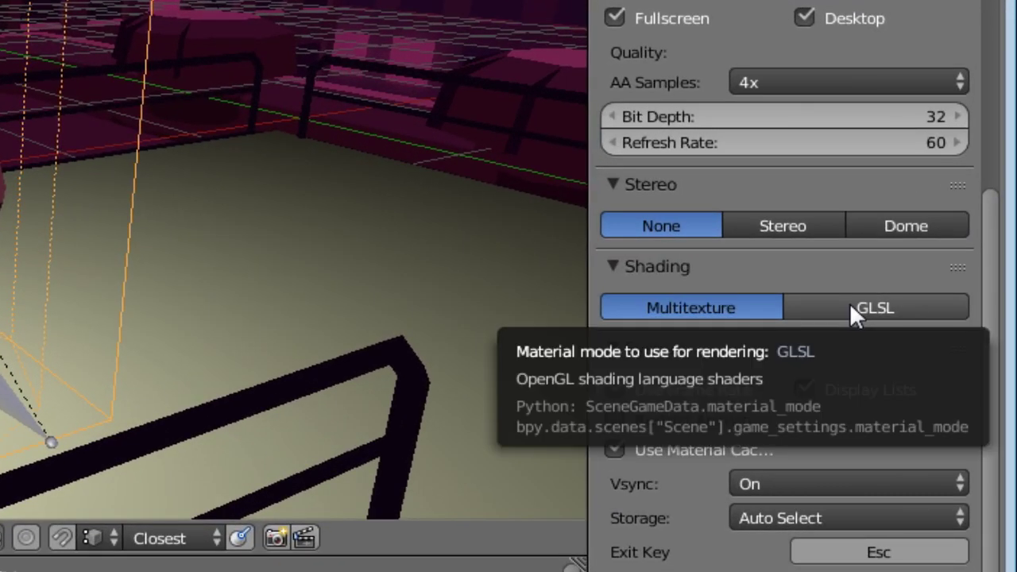
click(849, 303)
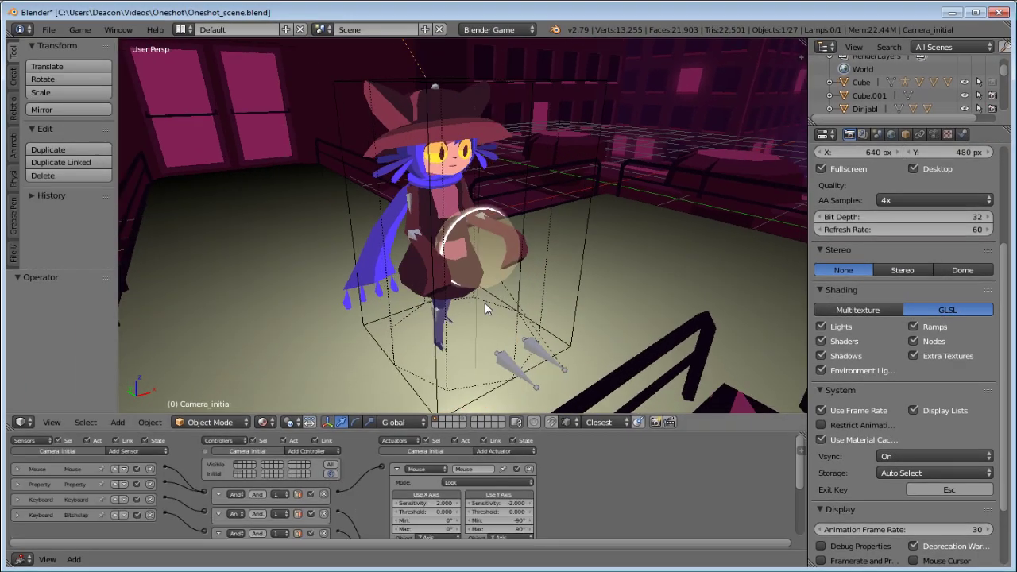
- Frame Camera_initial and set its field of view to 100°, keeping Field of View lens units
key(KP_Decimal)
middle_drag(502, 311, 530, 326)
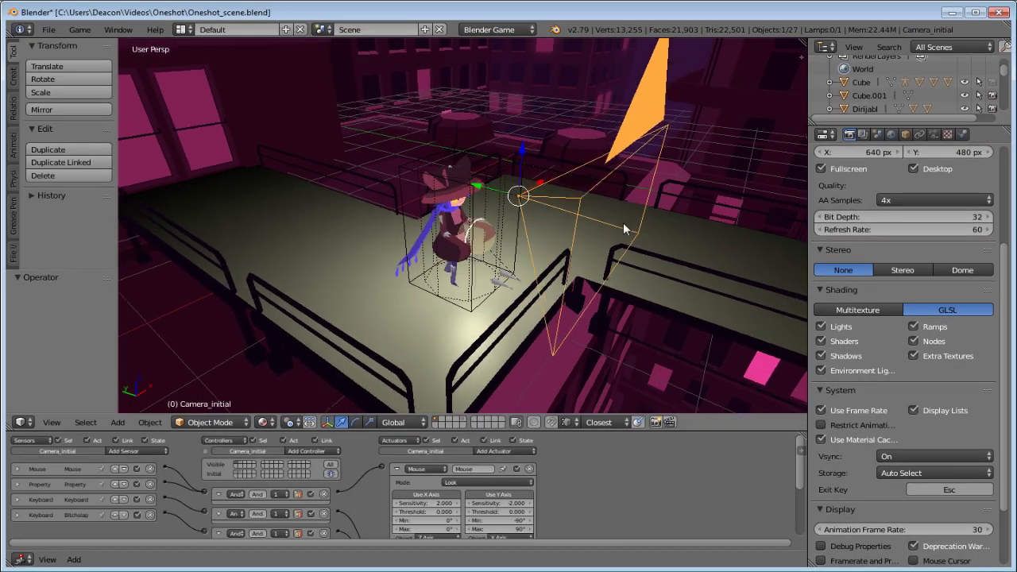
middle_drag(624, 188, 652, 225)
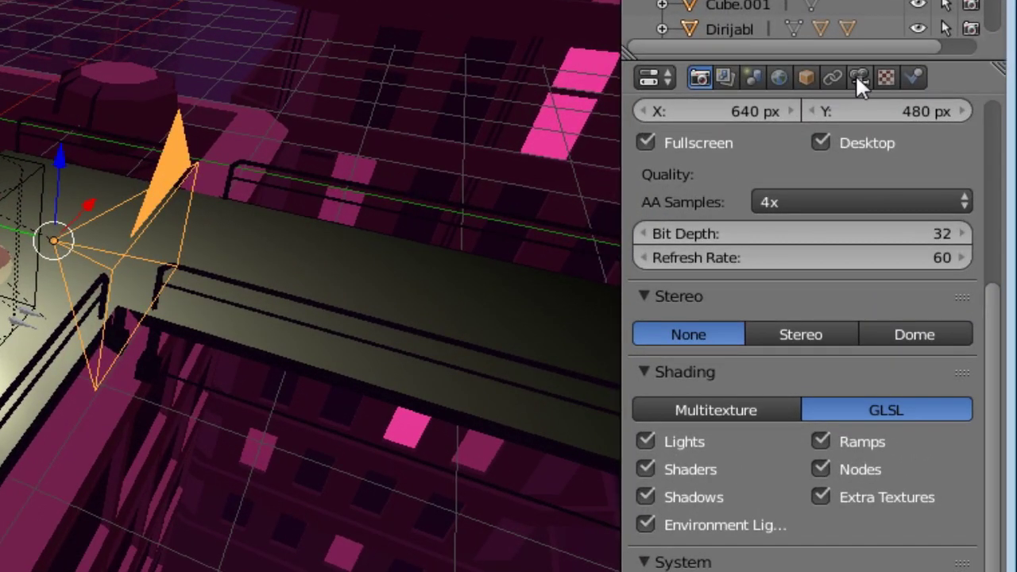
click(859, 77)
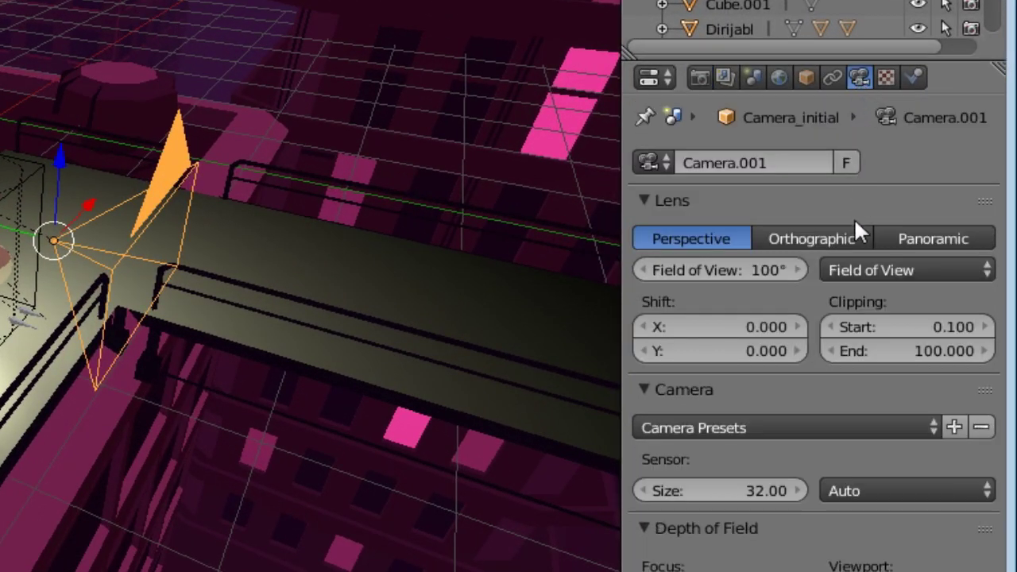
click(717, 272)
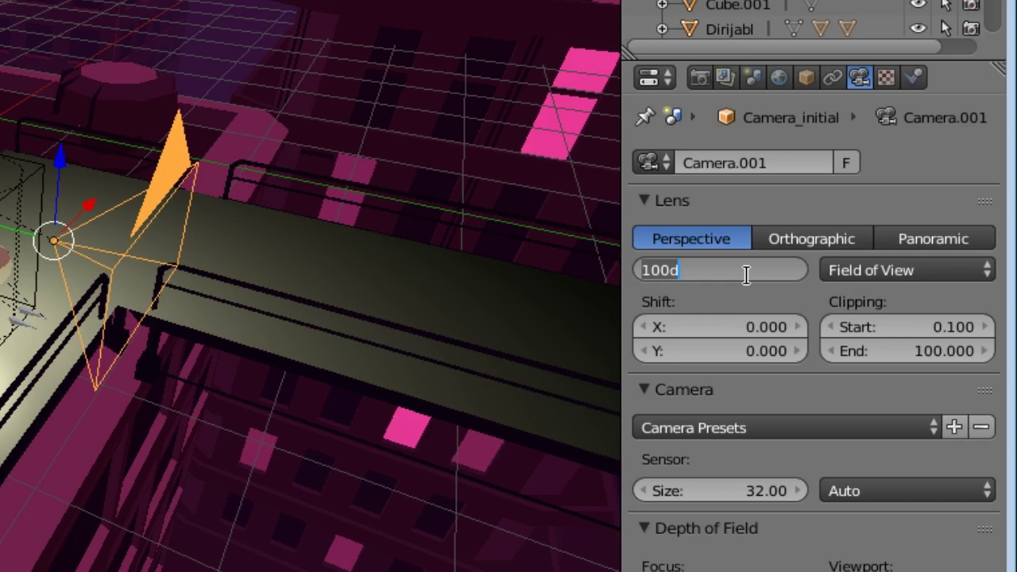
key(Return)
click(882, 270)
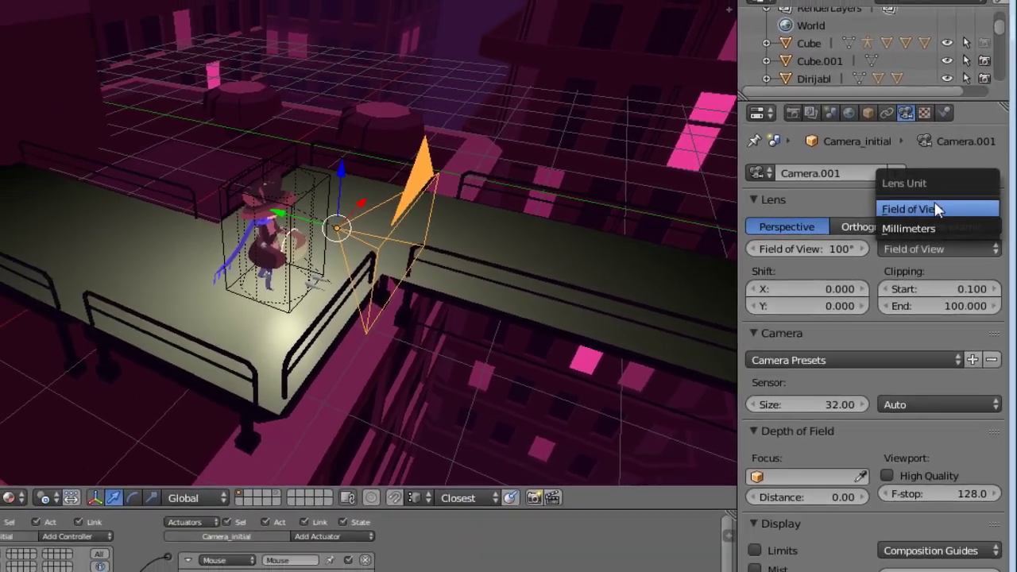
click(936, 209)
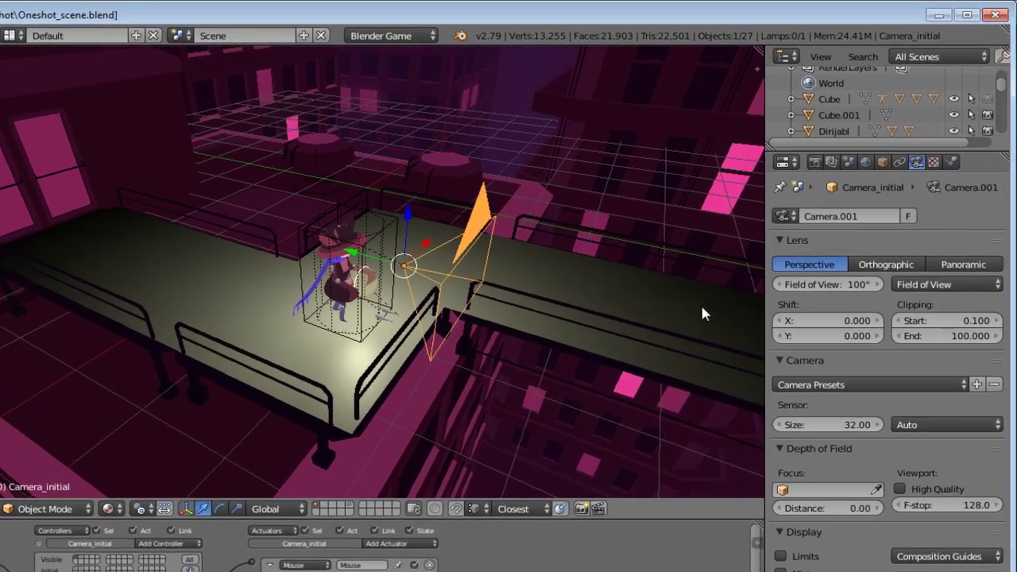
- Set the standalone player to 4x anti-aliasing, fullscreen at desktop resolution
click(811, 160)
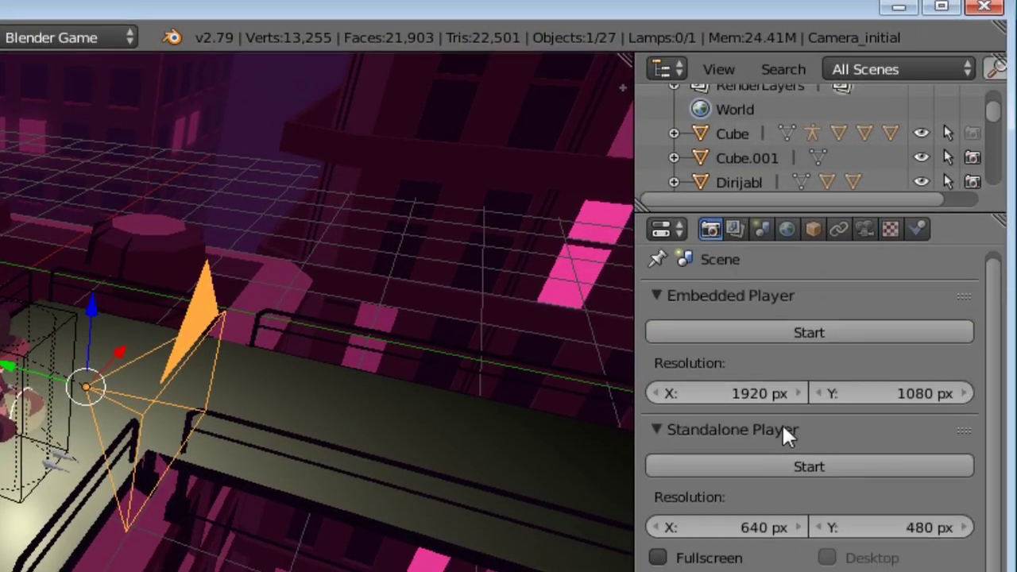
click(817, 486)
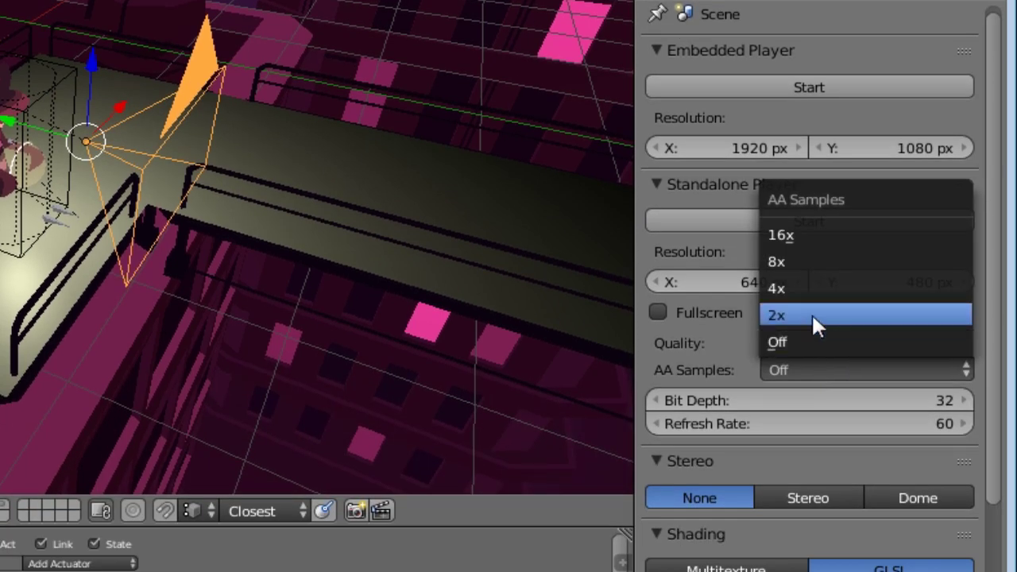
click(817, 291)
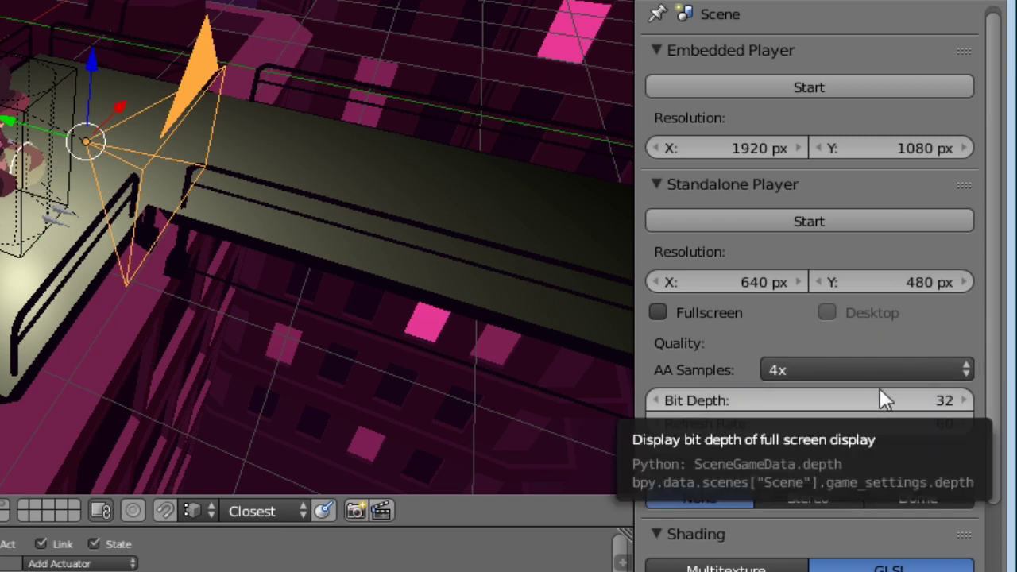
scroll(995, 355, up, 1)
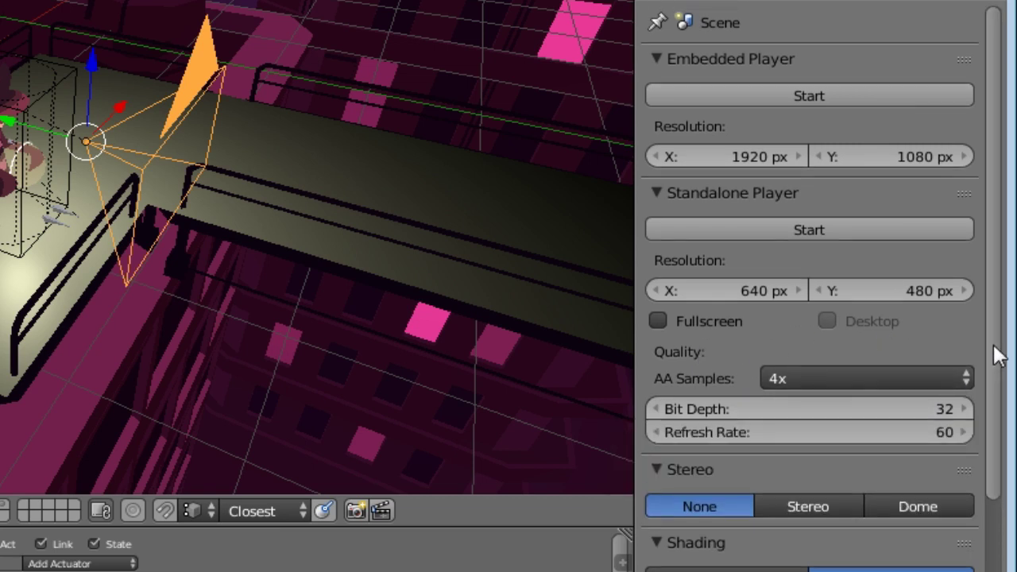
click(658, 321)
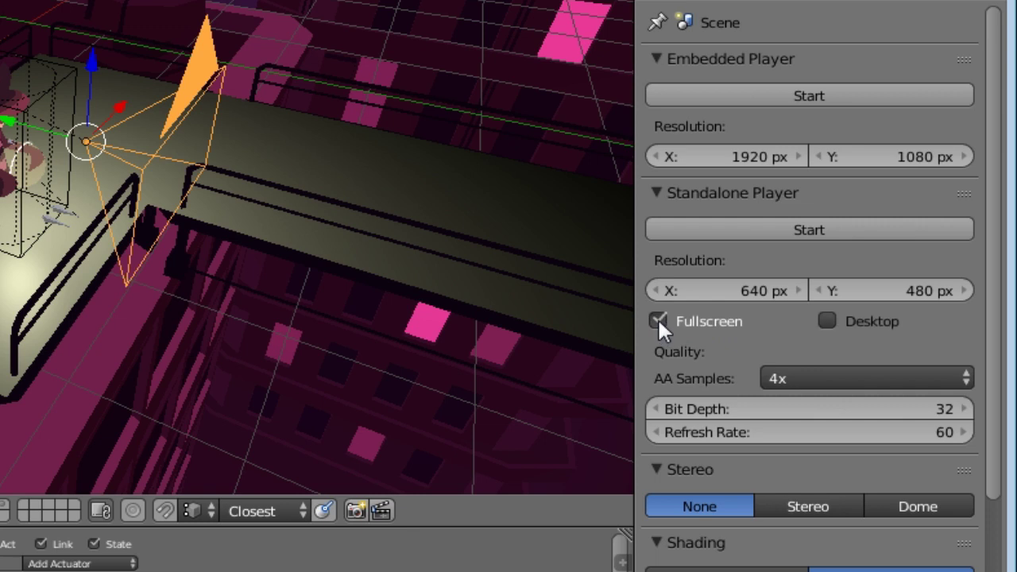
click(827, 321)
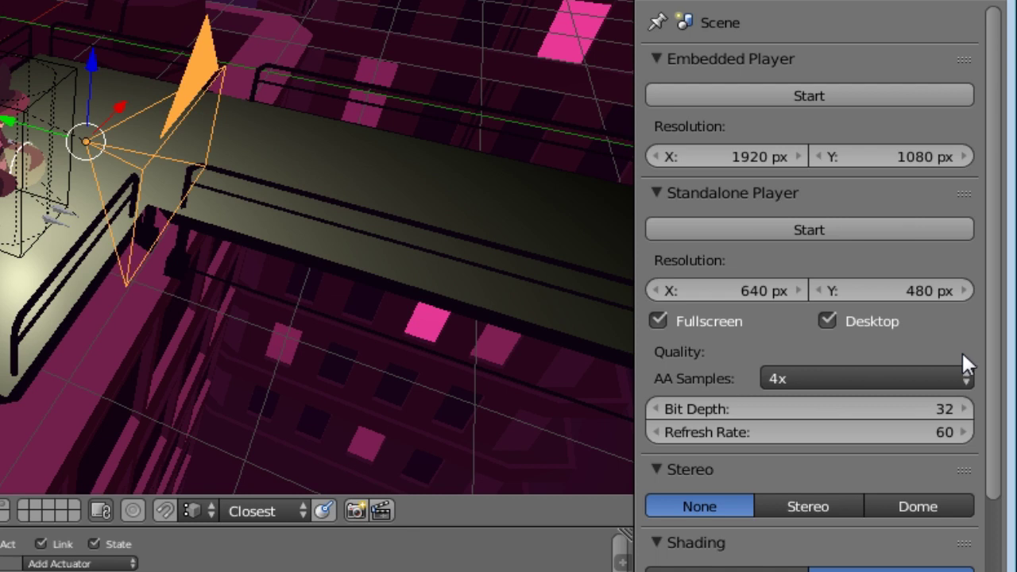
- Make the player render as a Spherical Panoramic dome with tessellation 8, and open the Vsync choices
scroll(993, 282, down, 5)
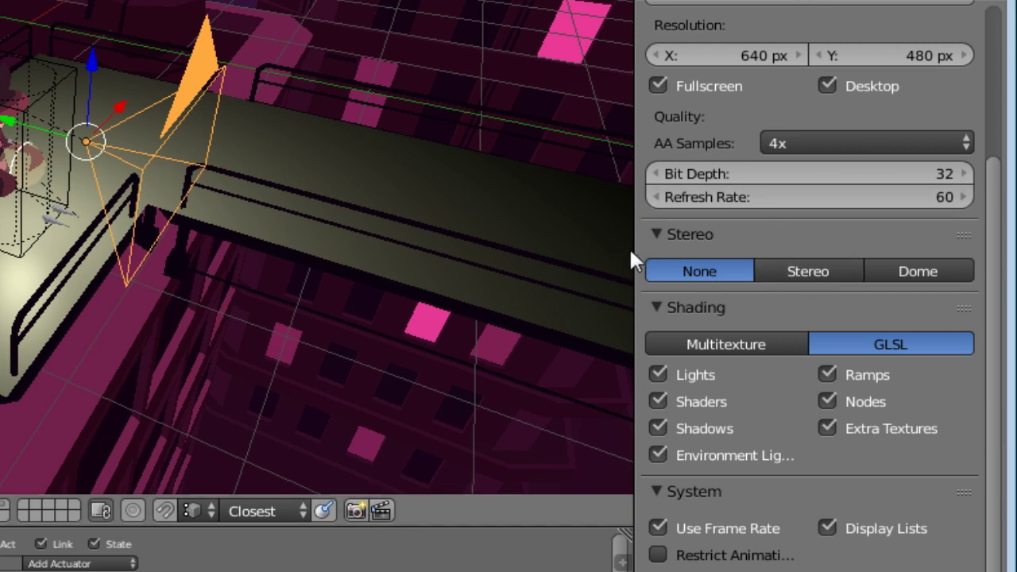
click(918, 270)
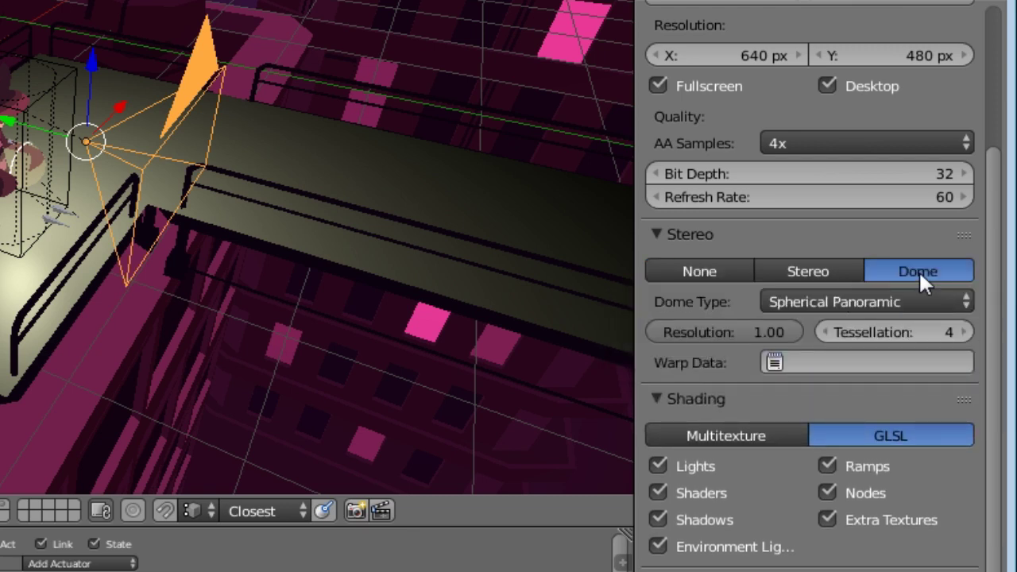
click(920, 298)
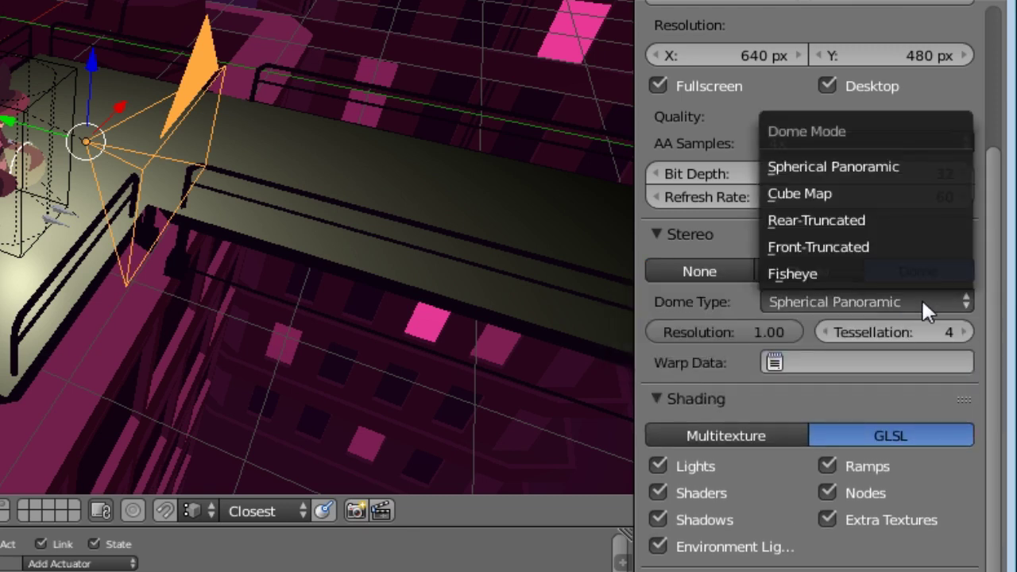
click(916, 168)
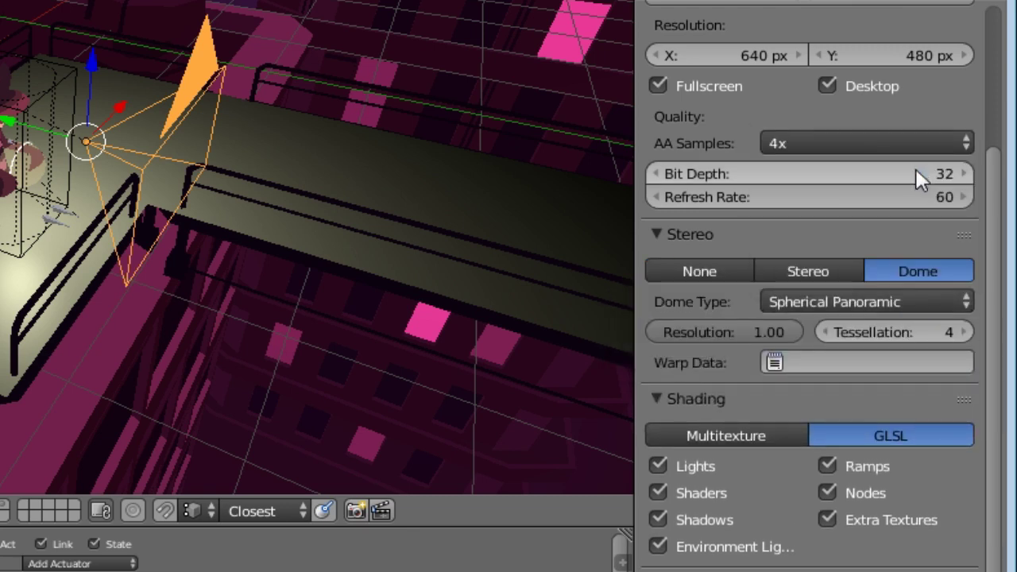
click(922, 329)
text(8)
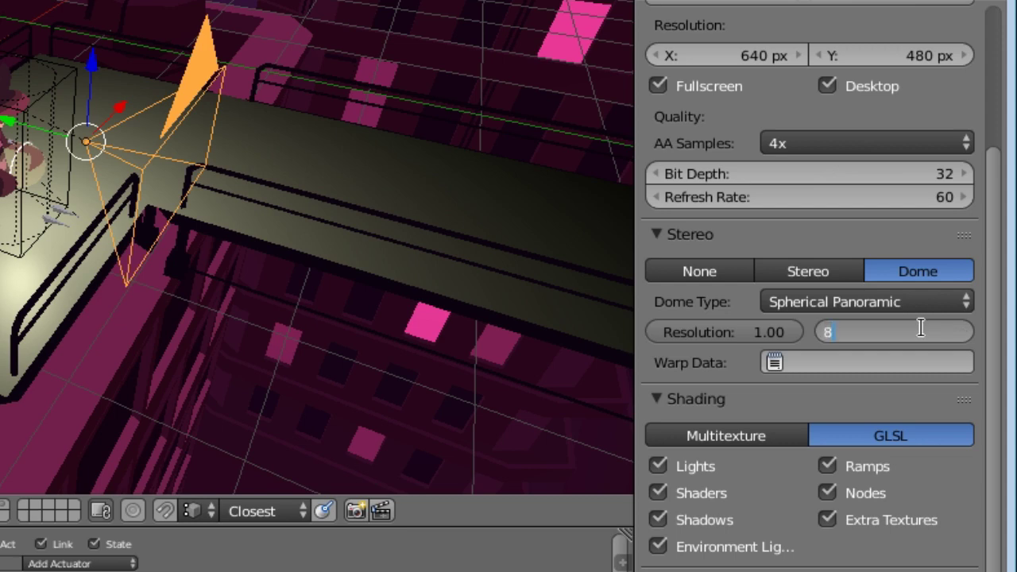
key(Return)
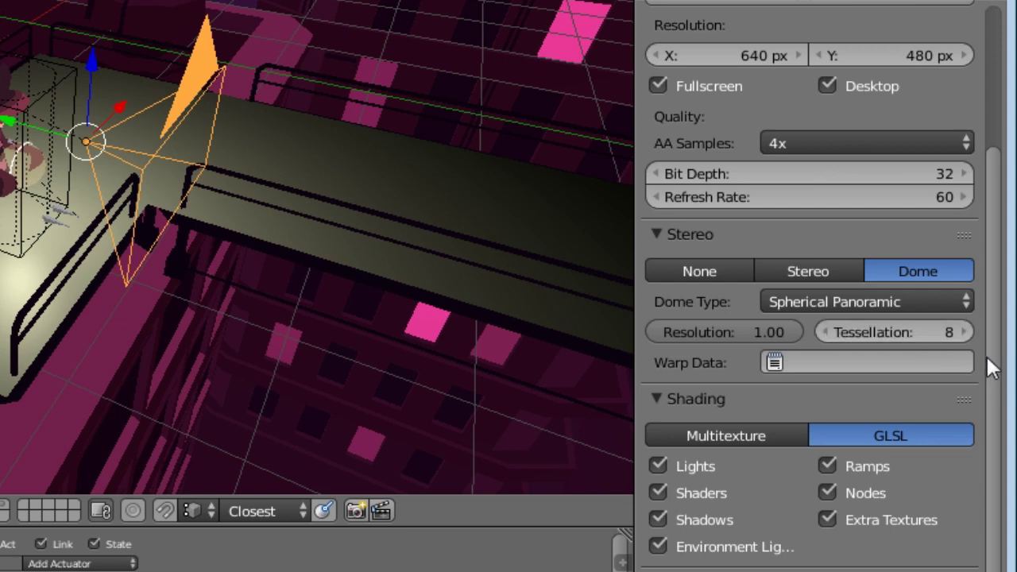
scroll(993, 382, down, 7)
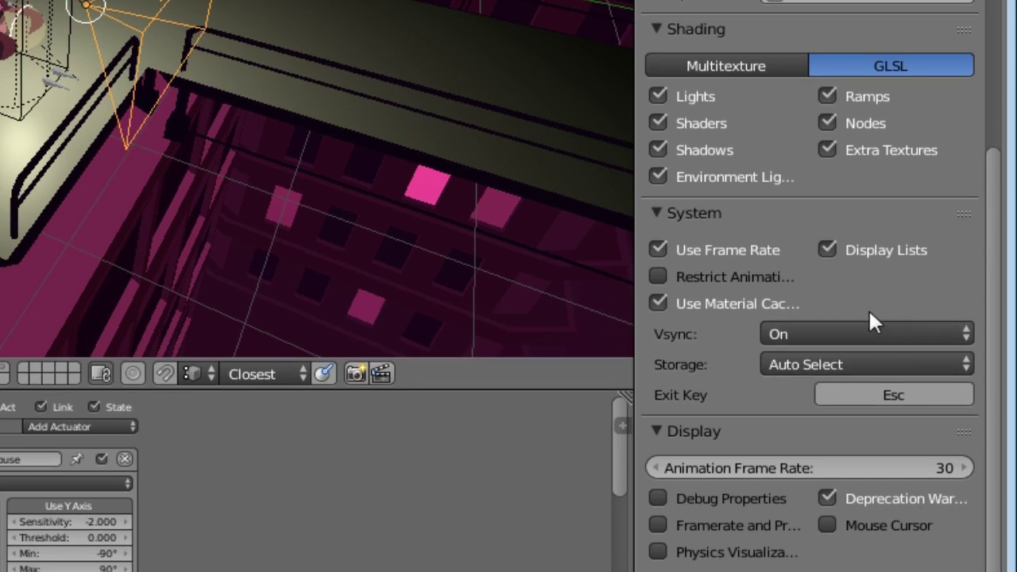
click(834, 388)
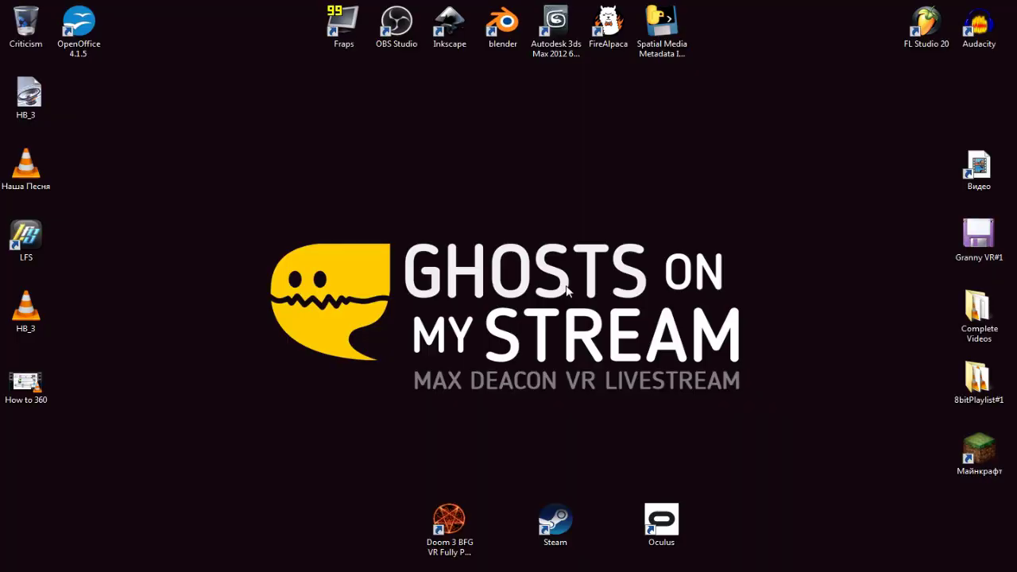
- Open the NVIDIA Control Panel and create a custom 2600 × 1300, 60 Hz resolution
right_click(472, 186)
click(560, 281)
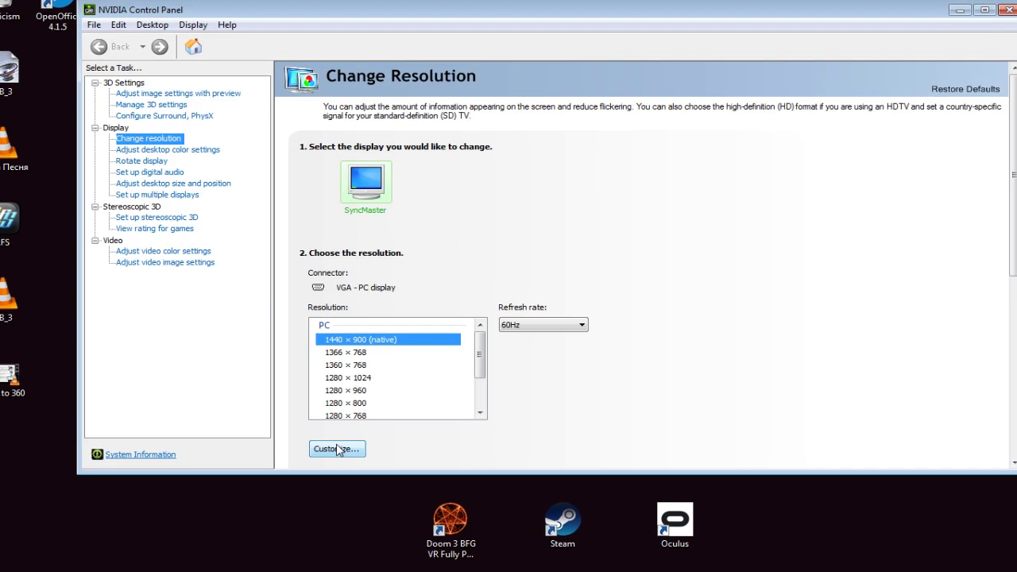
click(346, 452)
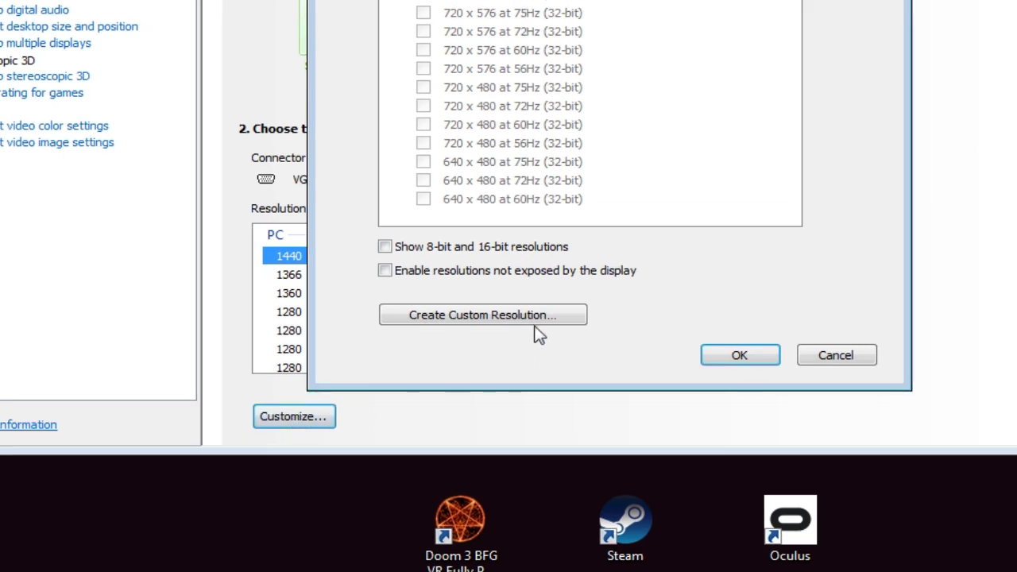
click(537, 315)
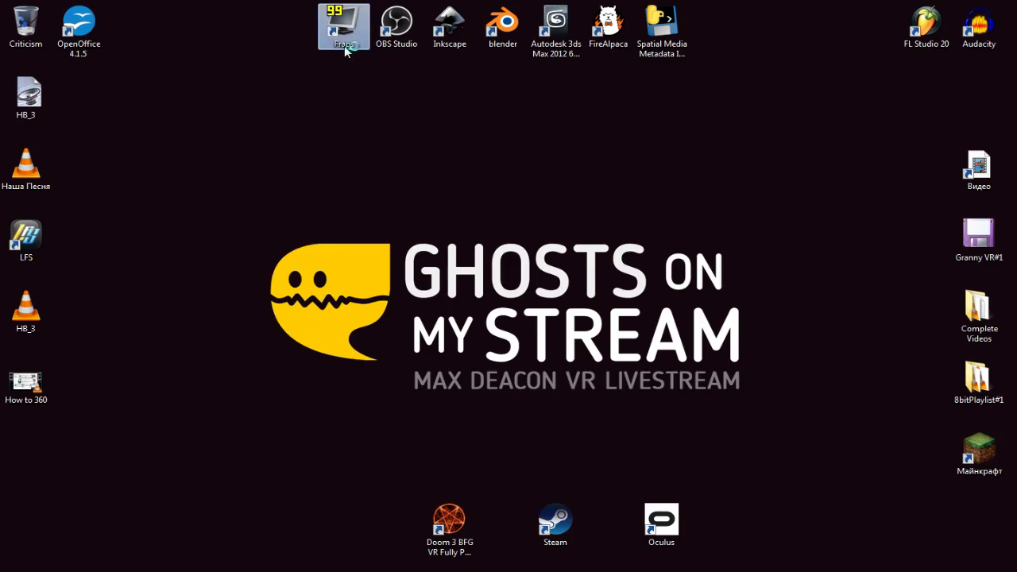
- Launch Fraps, then start the Blender game full screen in the standalone player
double_click(344, 45)
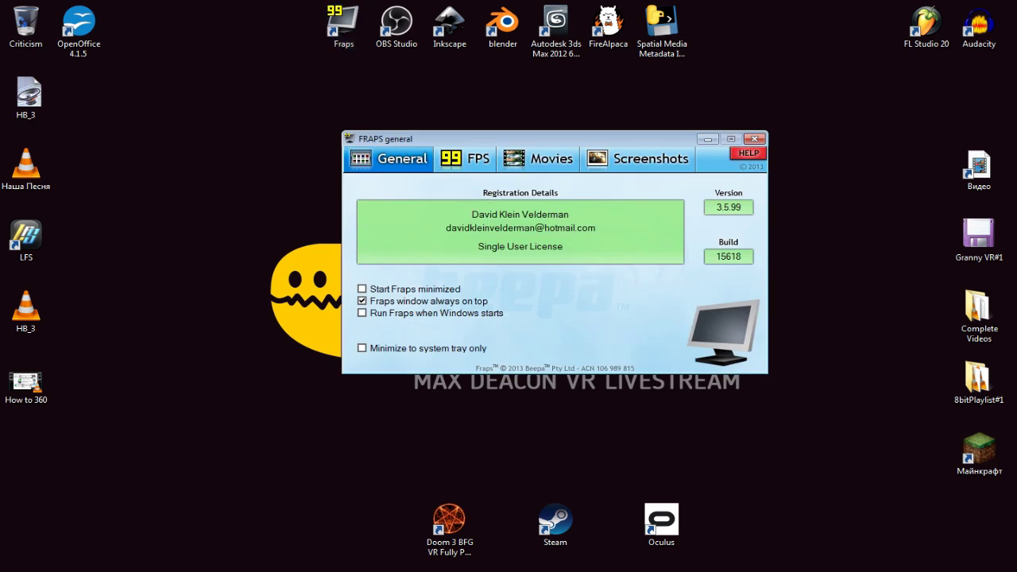
key(alt+Tab)
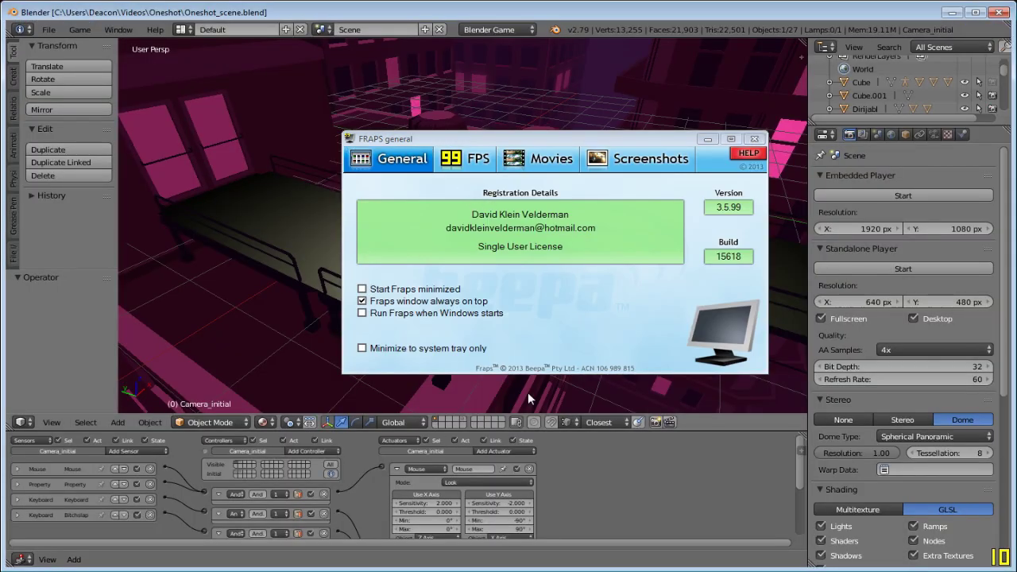
click(707, 139)
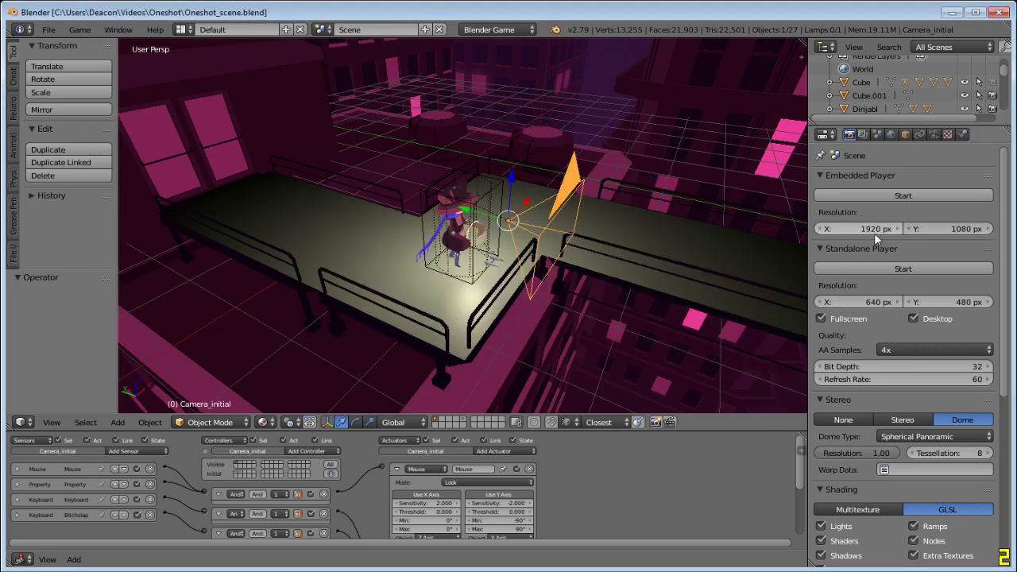
click(891, 269)
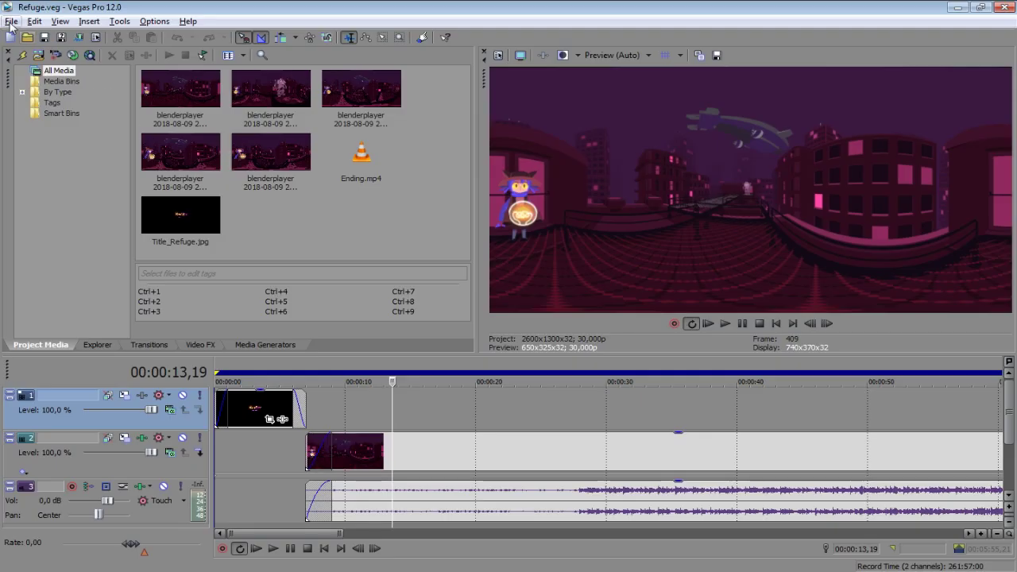
click(11, 21)
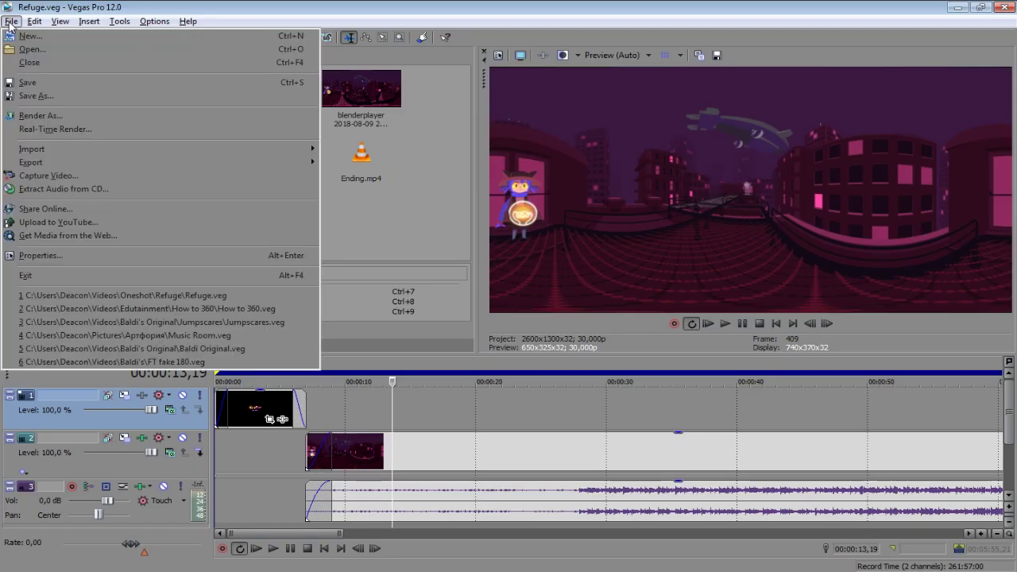
- Open Render As and review the 360 2K template's 2880×1440 custom settings
click(62, 117)
click(117, 293)
click(112, 379)
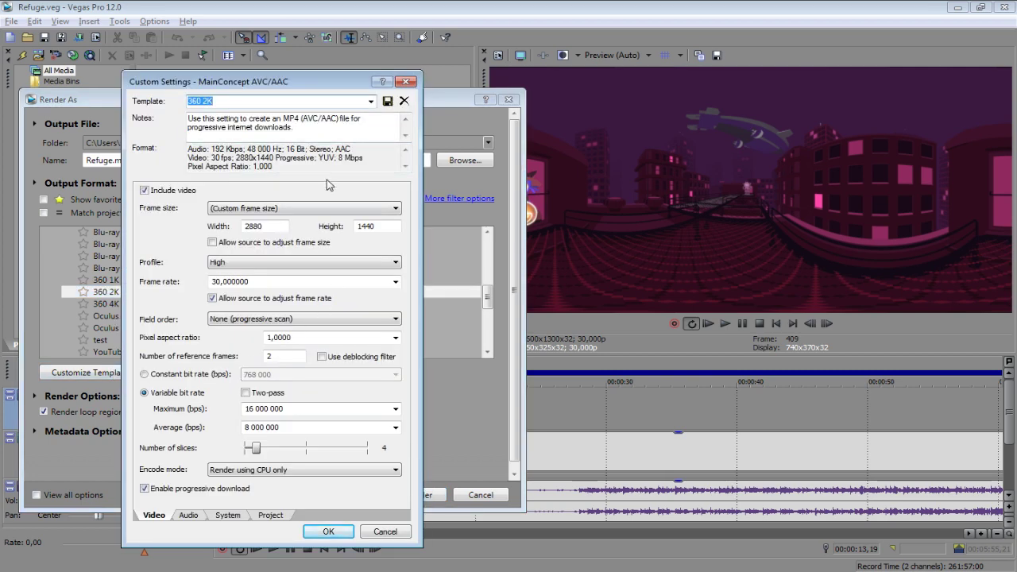
- Confirm the blenderplayer clip's properties with resampling disabled
right_click(540, 441)
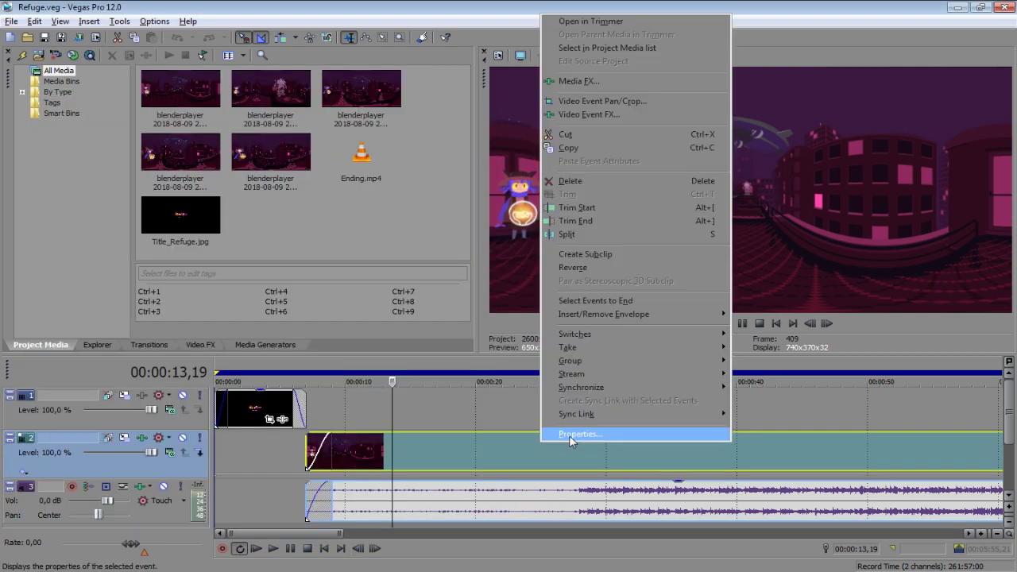
click(568, 435)
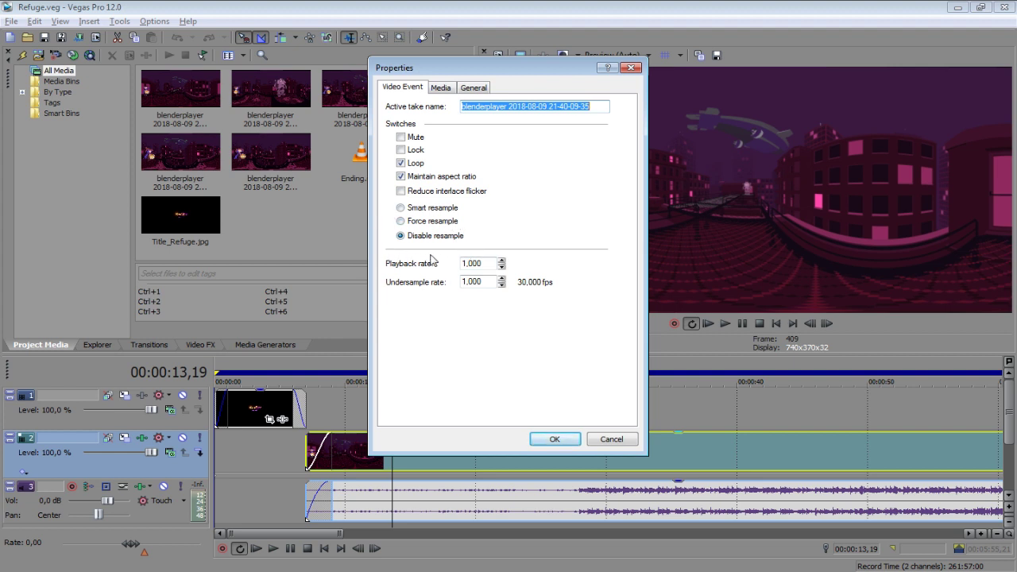
click(556, 439)
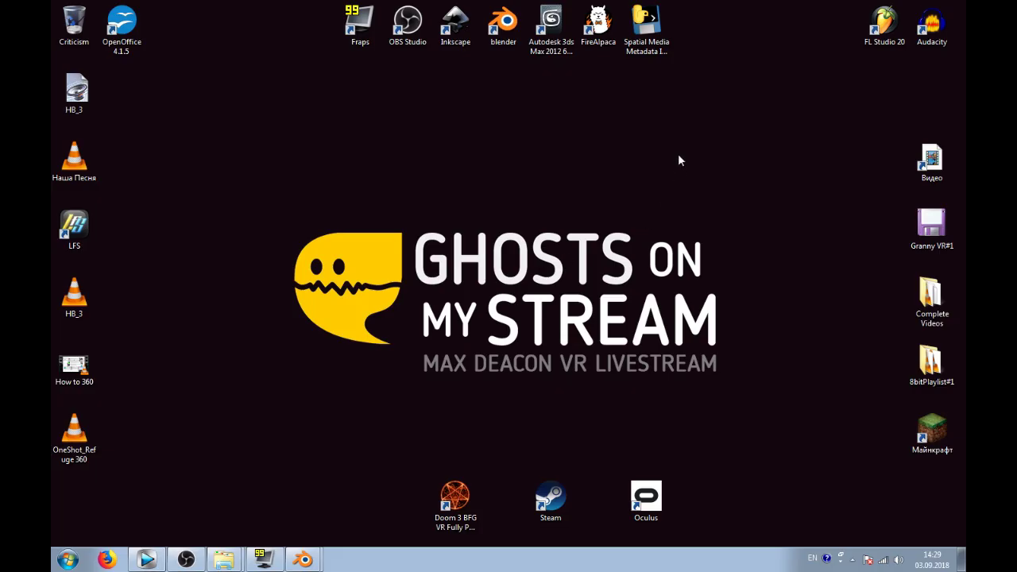
- Launch the Spatial Media Metadata Injector and load the OneShot_Refuge 360 video
double_click(643, 39)
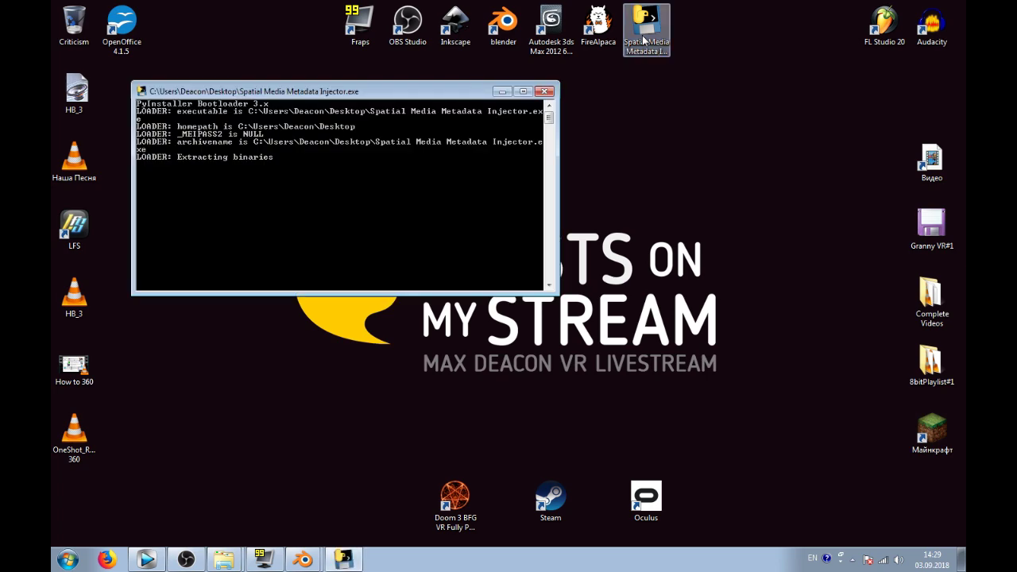
drag(289, 134, 433, 182)
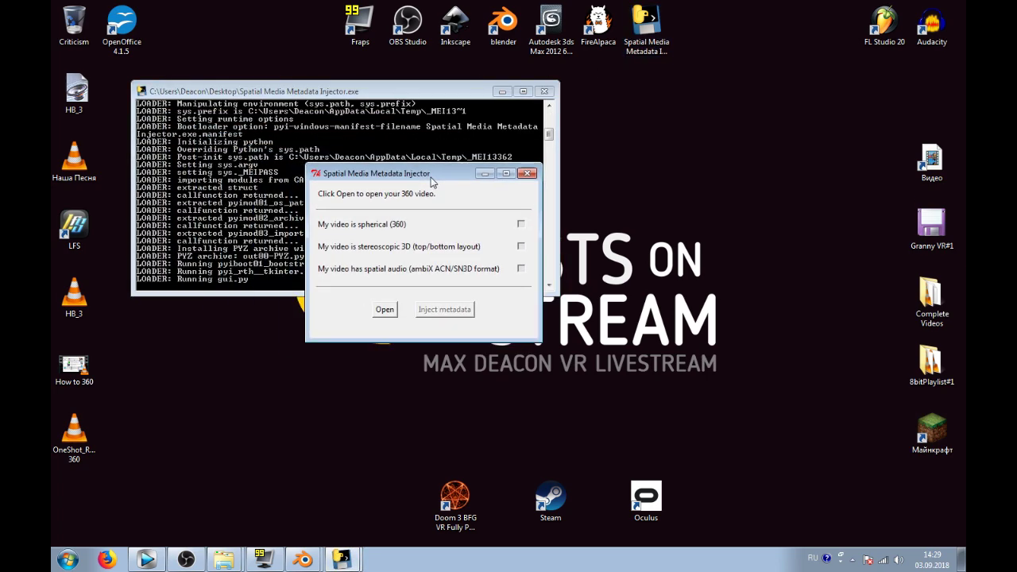
click(385, 309)
scroll(544, 314, down, 3)
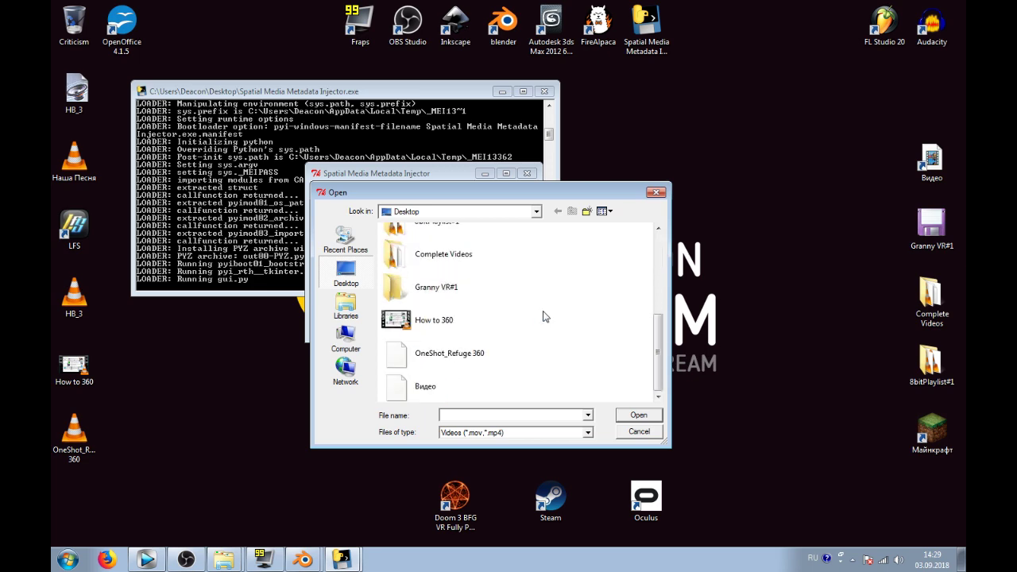
click(476, 345)
click(636, 414)
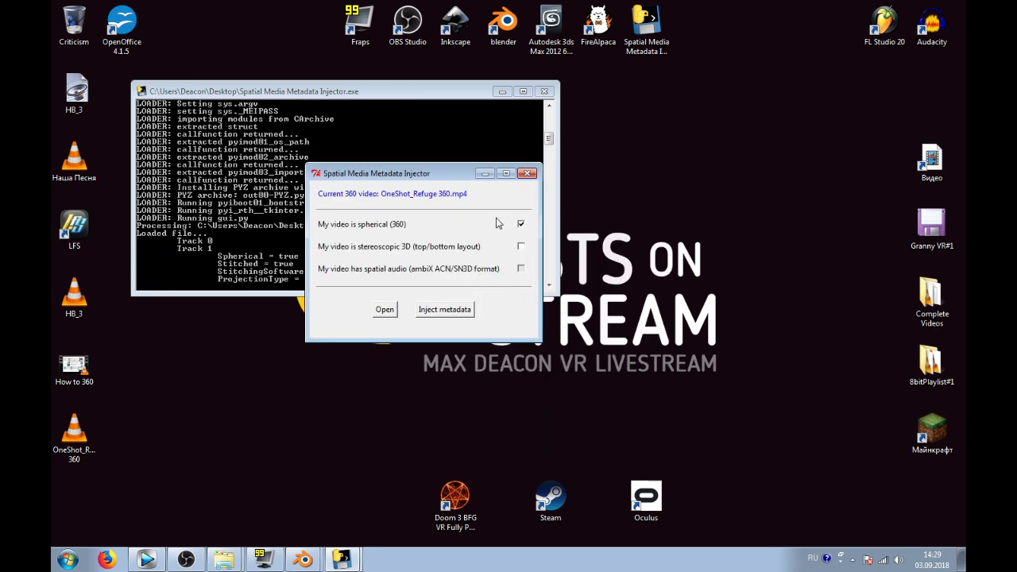
- Inject the spherical 360 metadata and save it as OneShot_Refuge 360_injected.mp4
click(445, 310)
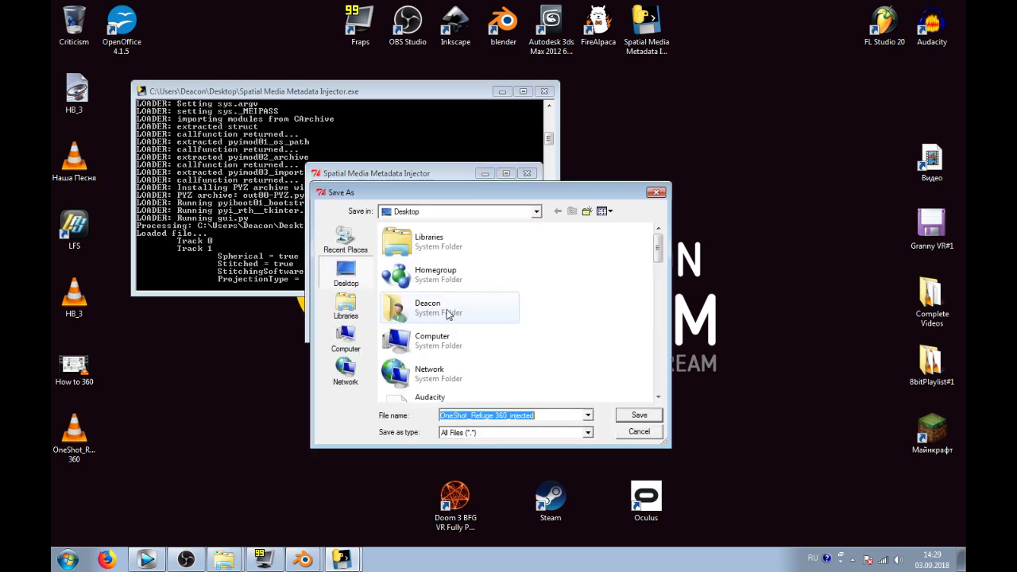
click(638, 414)
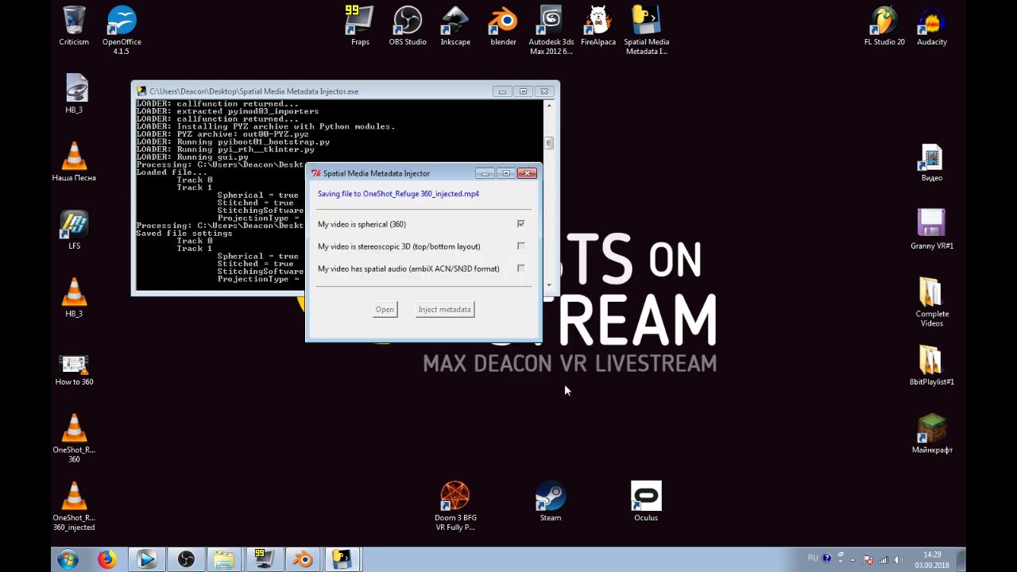
click(111, 492)
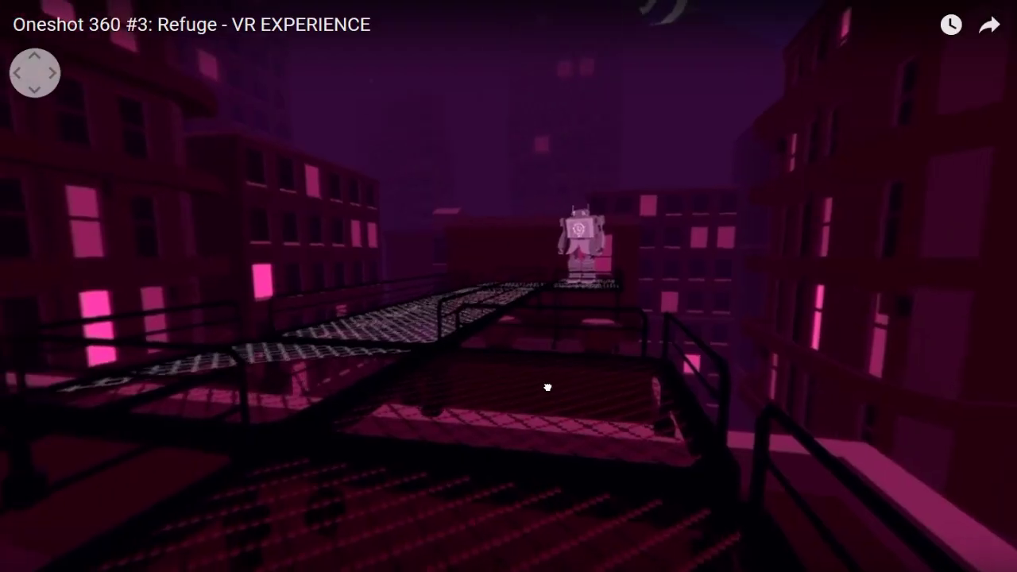
drag(547, 386, 692, 341)
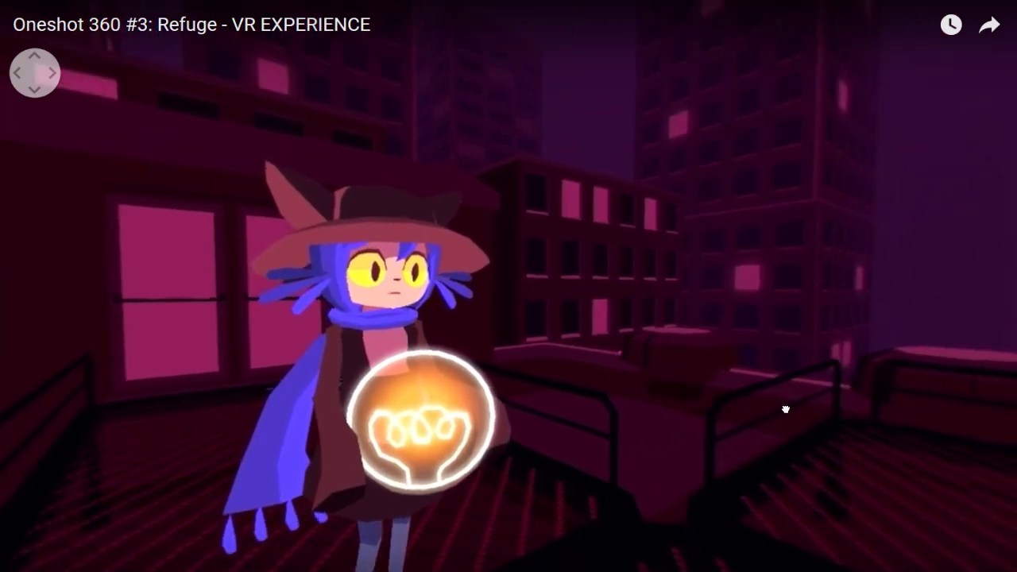
- Pan the 360° view toward the buildings, up over them, then to the blimp and rooftop robot
drag(784, 411, 564, 476)
drag(853, 370, 599, 382)
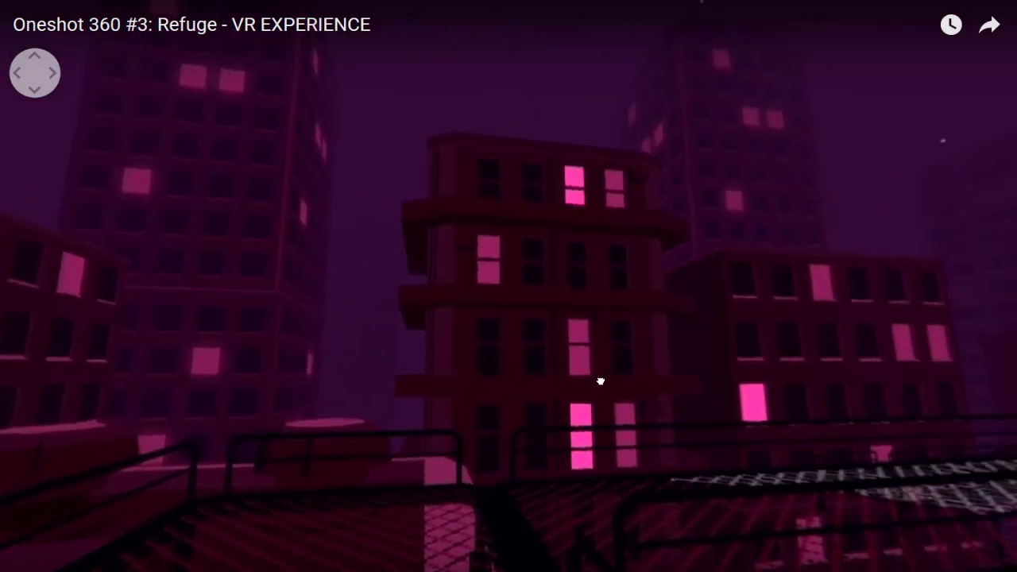
drag(707, 309, 548, 463)
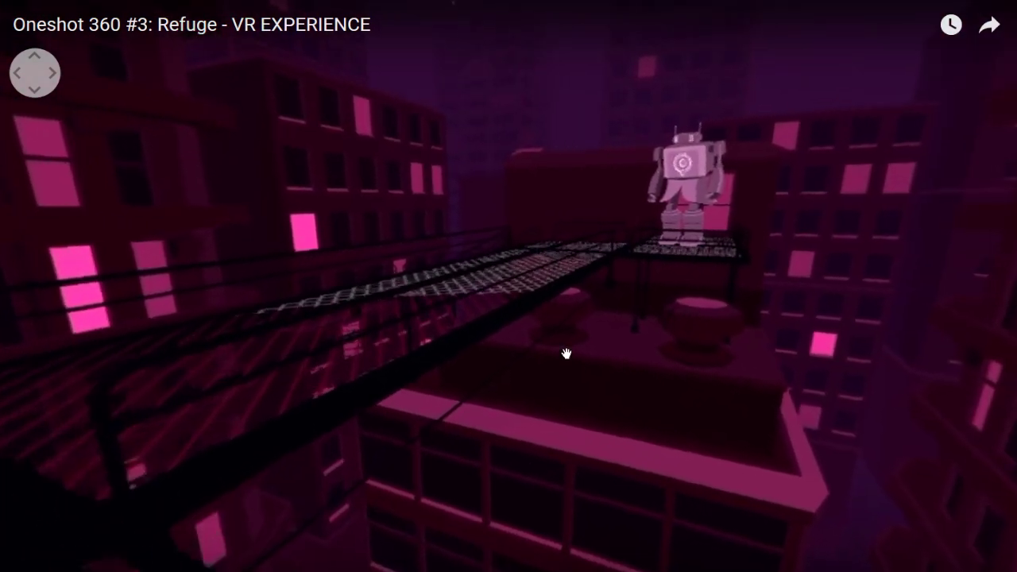